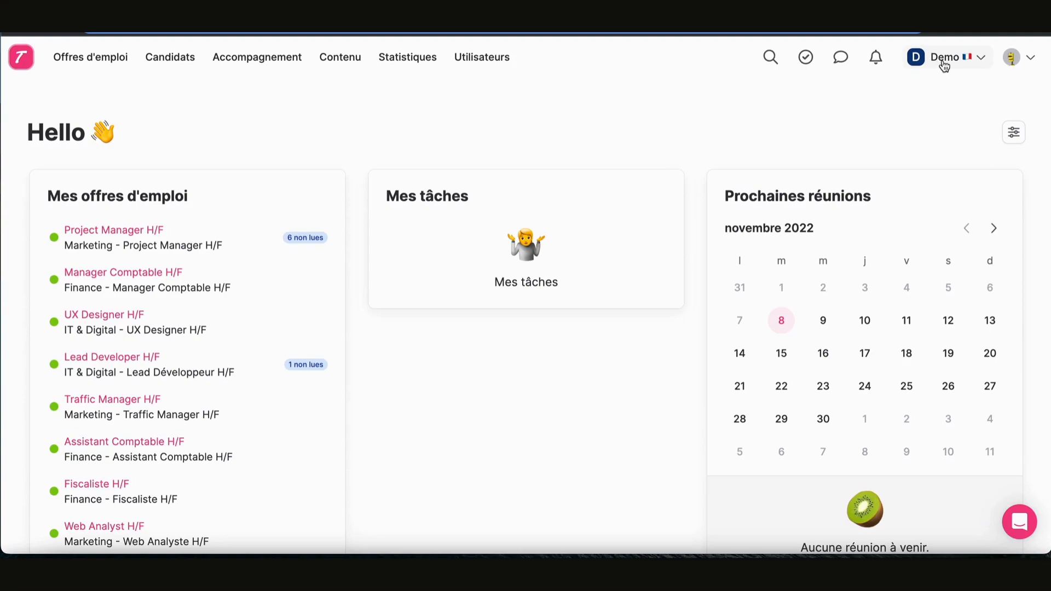
Open the Cases d'approbation page in the company's data and privacy settings.
left_click(945, 64)
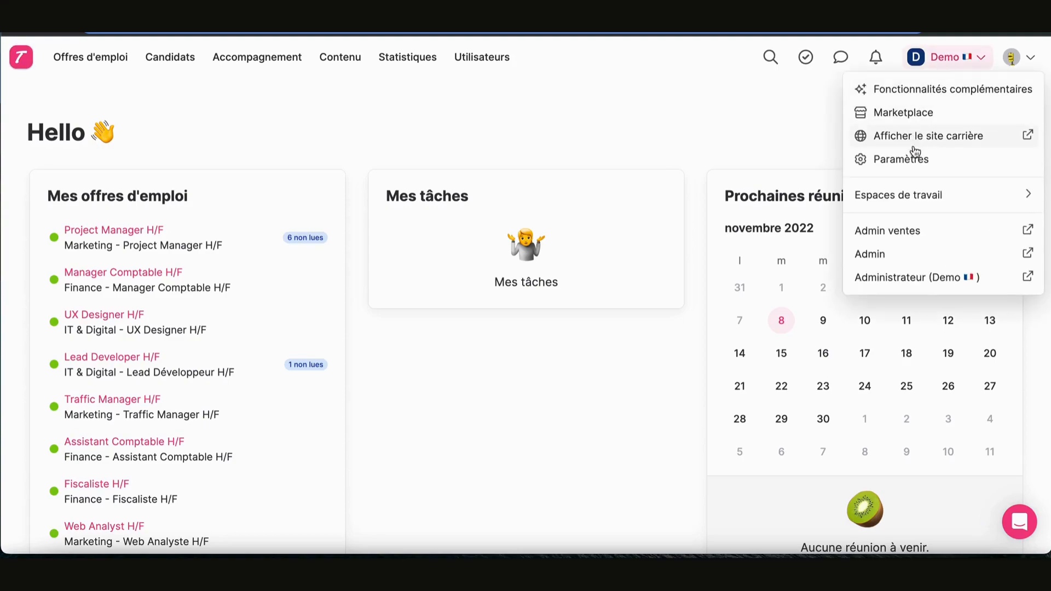
left_click(918, 165)
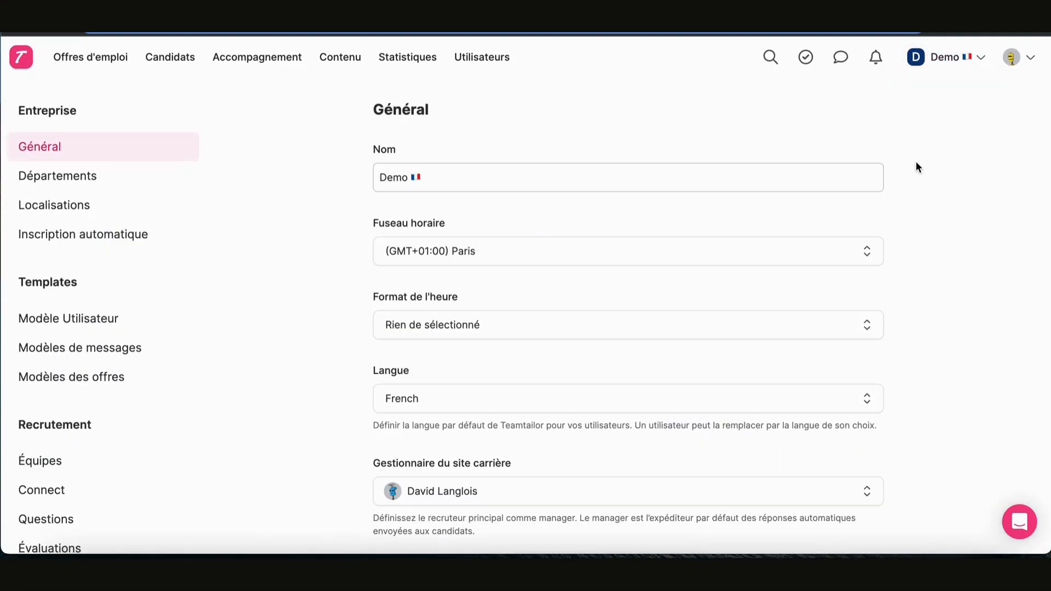
scroll(121, 293, "down", 2)
scroll(122, 297, "down", 10)
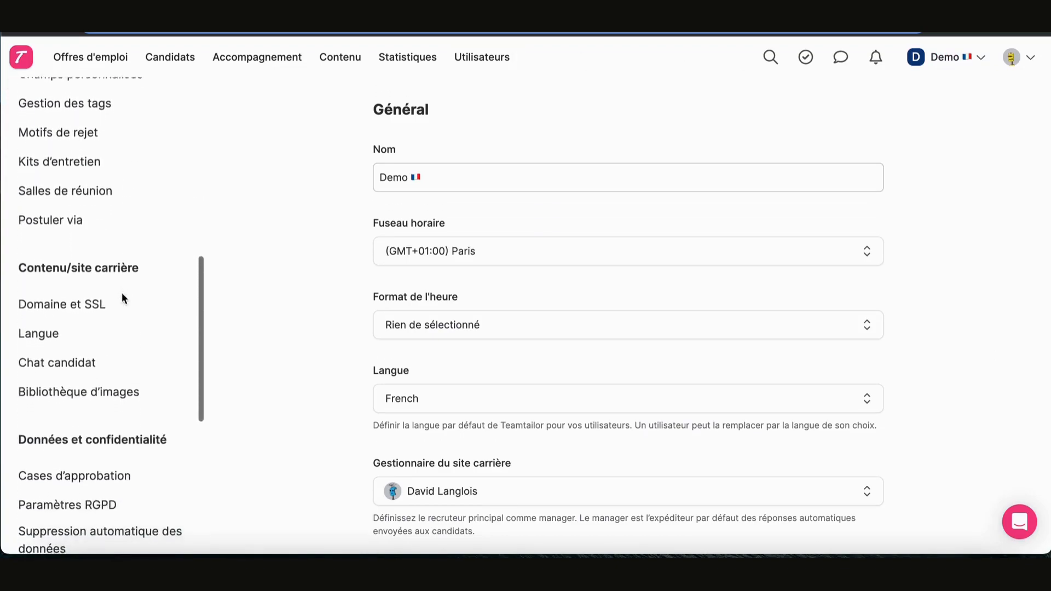
scroll(123, 298, "down", 1)
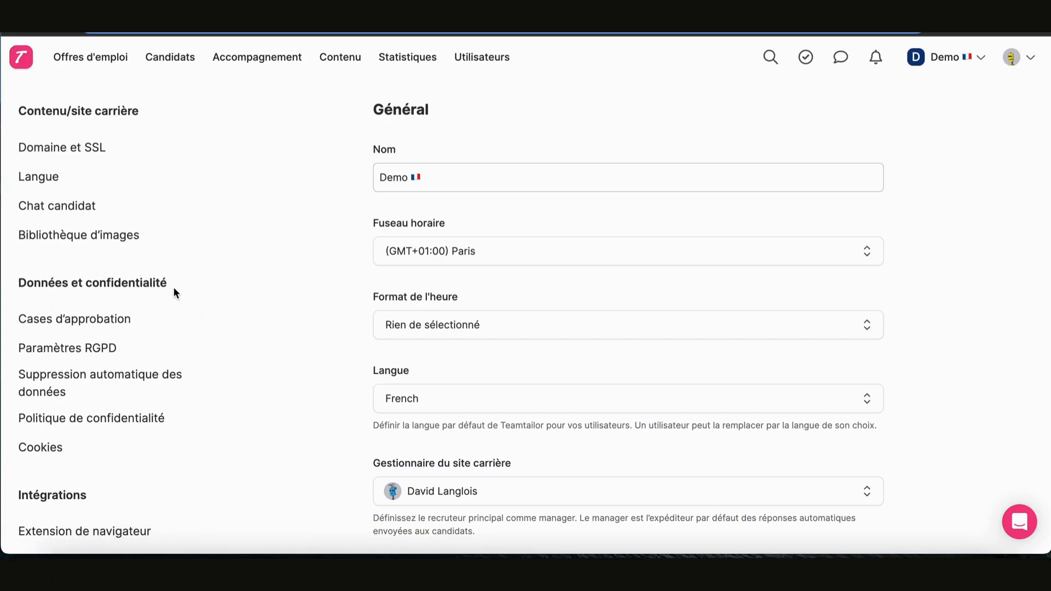
left_click(83, 327)
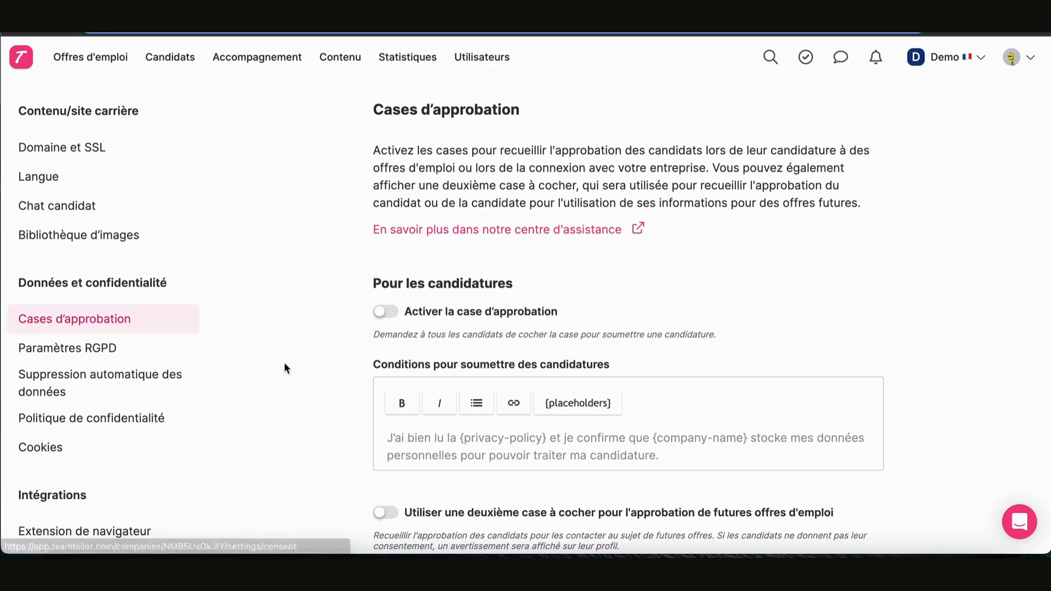
Enable the approval checkbox for applications and the second checkbox for approval of future job offers.
scroll(325, 382, "down", 1)
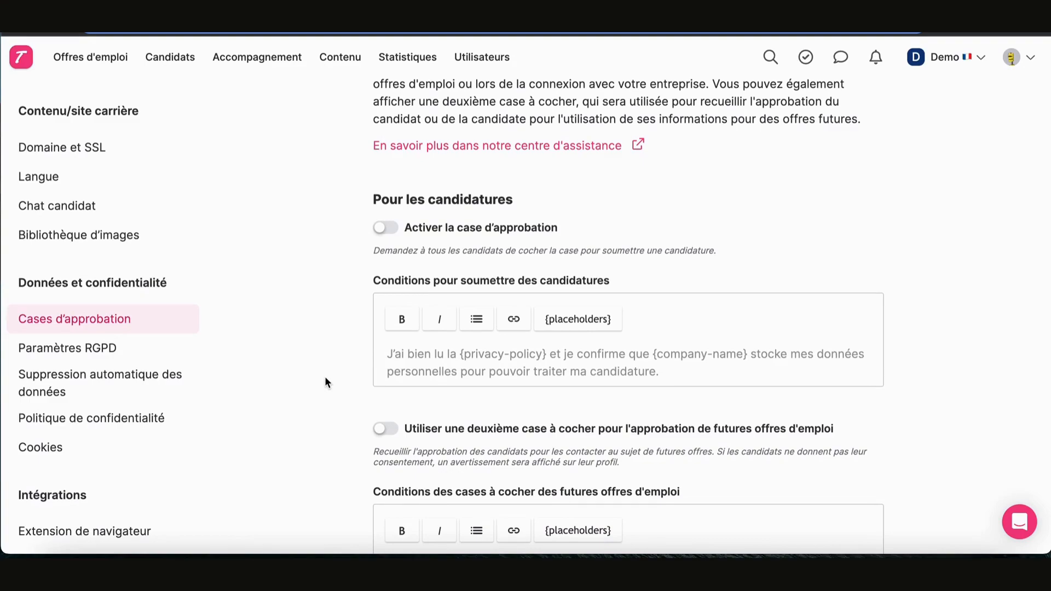
scroll(325, 378, "down", 1)
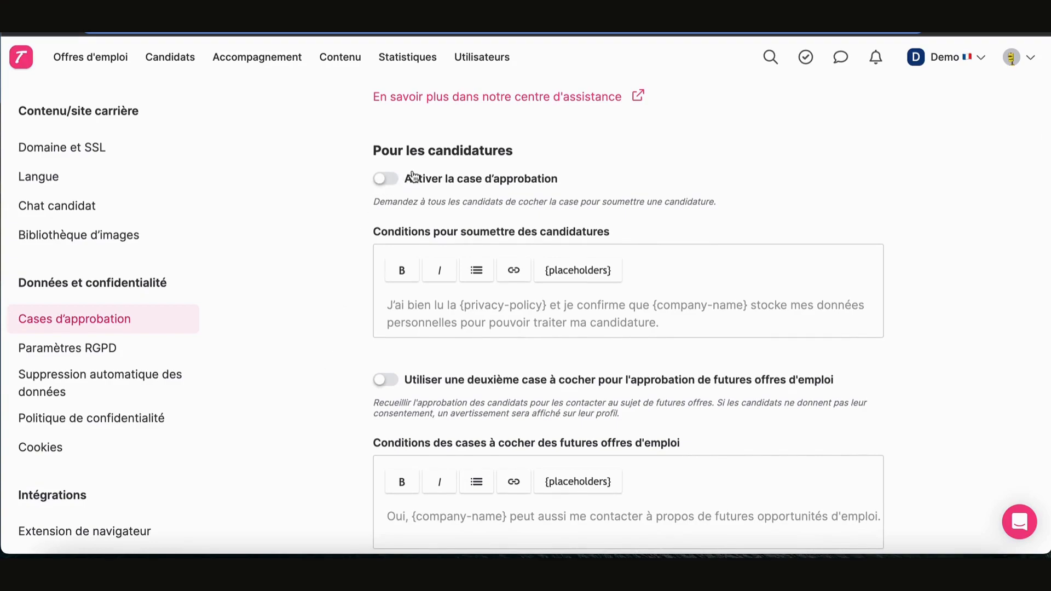
left_click(389, 185)
left_click(386, 381)
Enable the Connect approval checkbox and its second checkbox for future job offers, and save the approval settings.
scroll(353, 445, "down", 4)
scroll(353, 446, "down", 4)
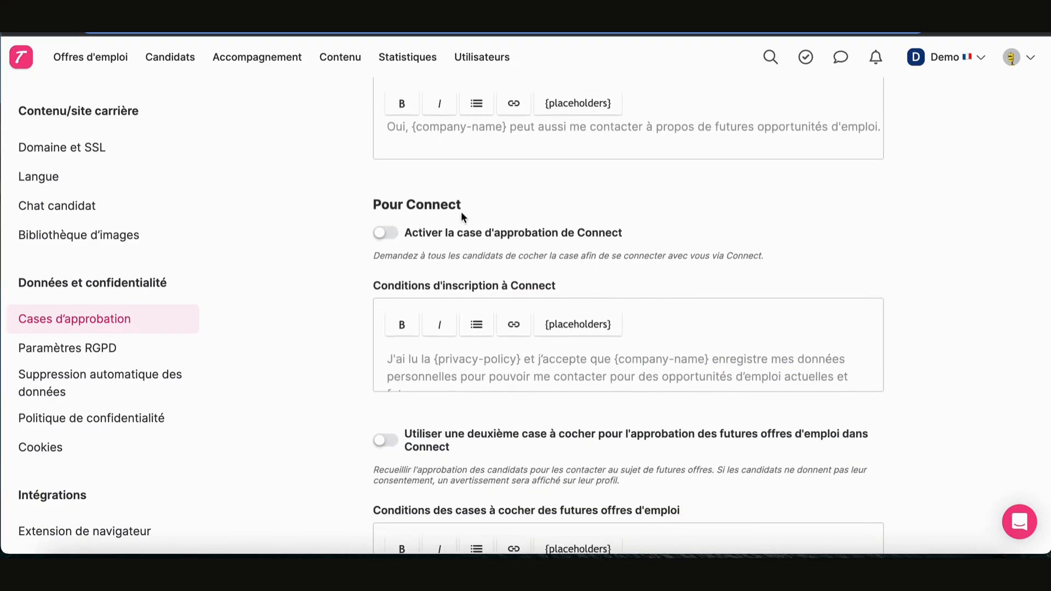
left_click(387, 234)
scroll(386, 441, "down", 2)
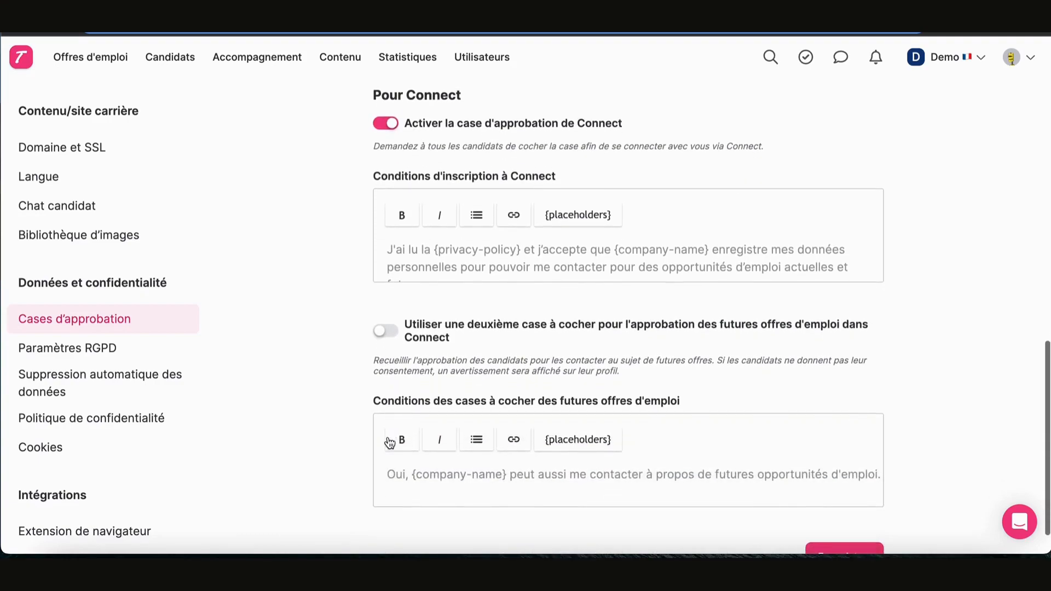
left_click(391, 337)
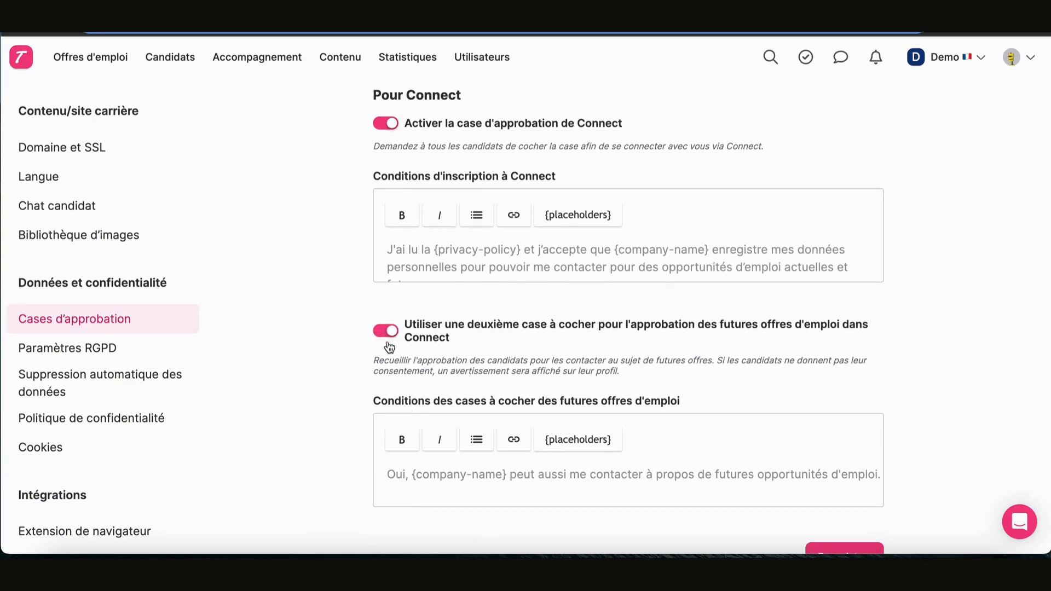
scroll(343, 427, "down", 1)
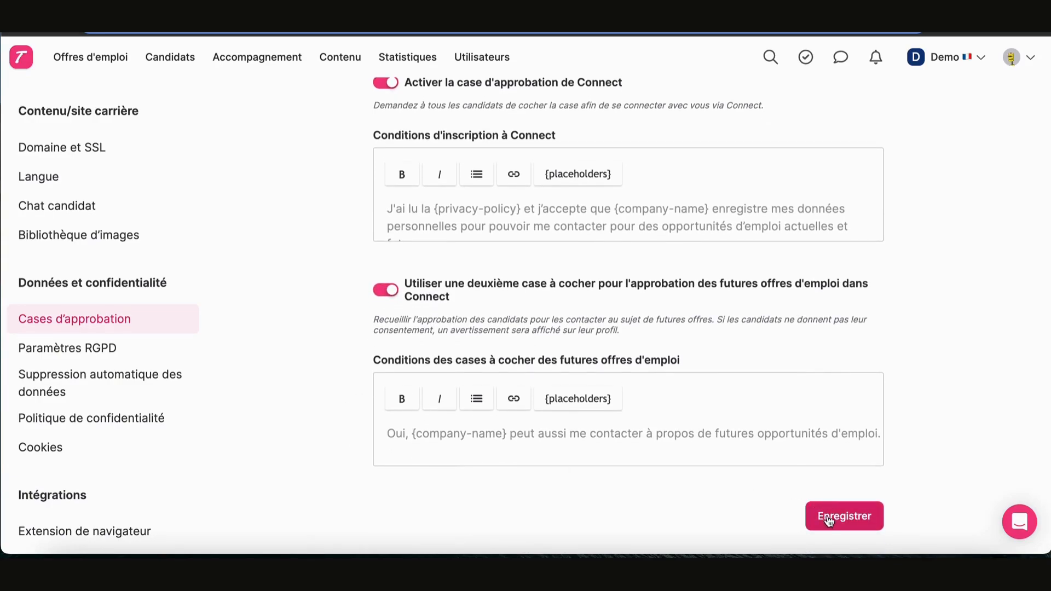
left_click(832, 525)
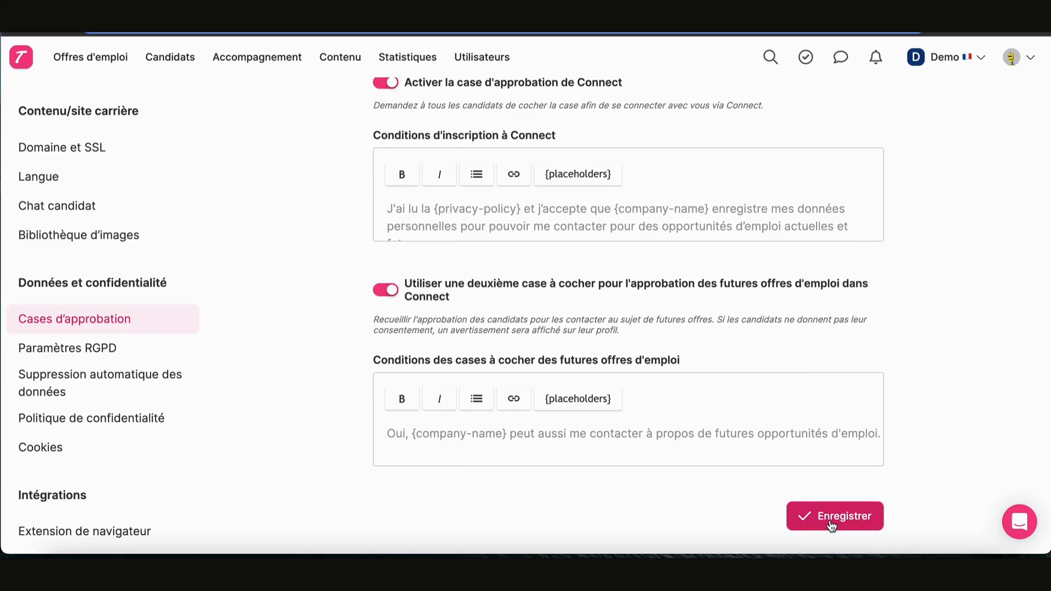
In the Paramètres RGPD, set candidates' authorization to expire after 18 months (Après 18 mois).
left_click(168, 353)
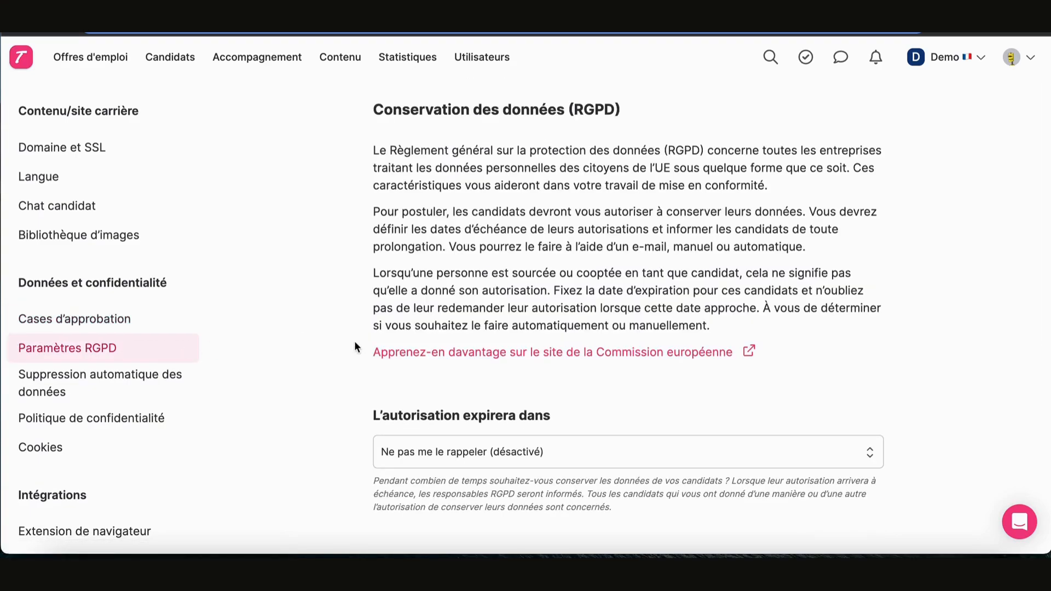
scroll(355, 345, "down", 3)
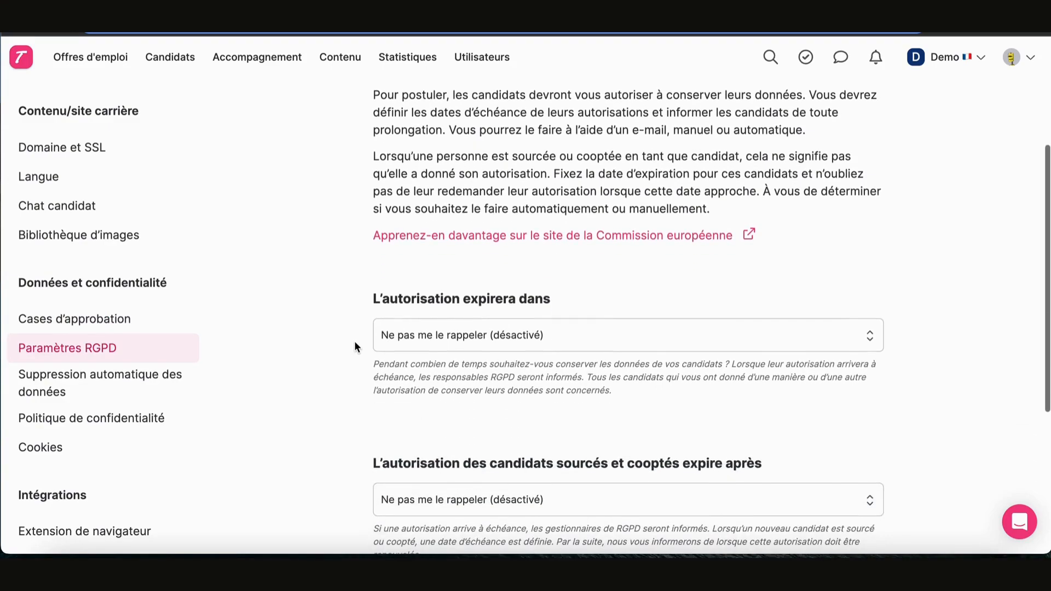
left_click(412, 340)
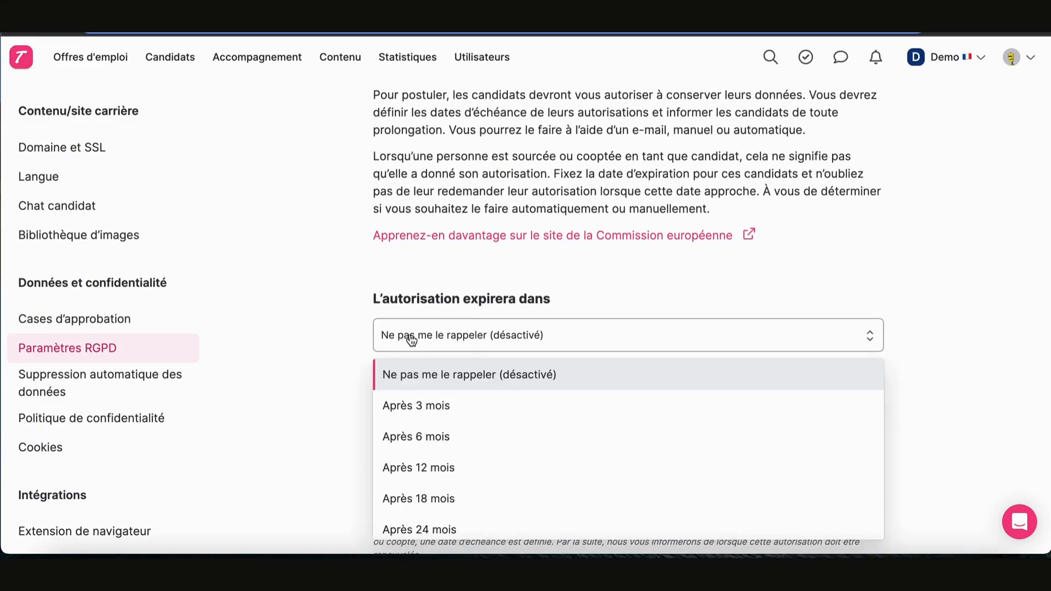
scroll(460, 448, "down", 1)
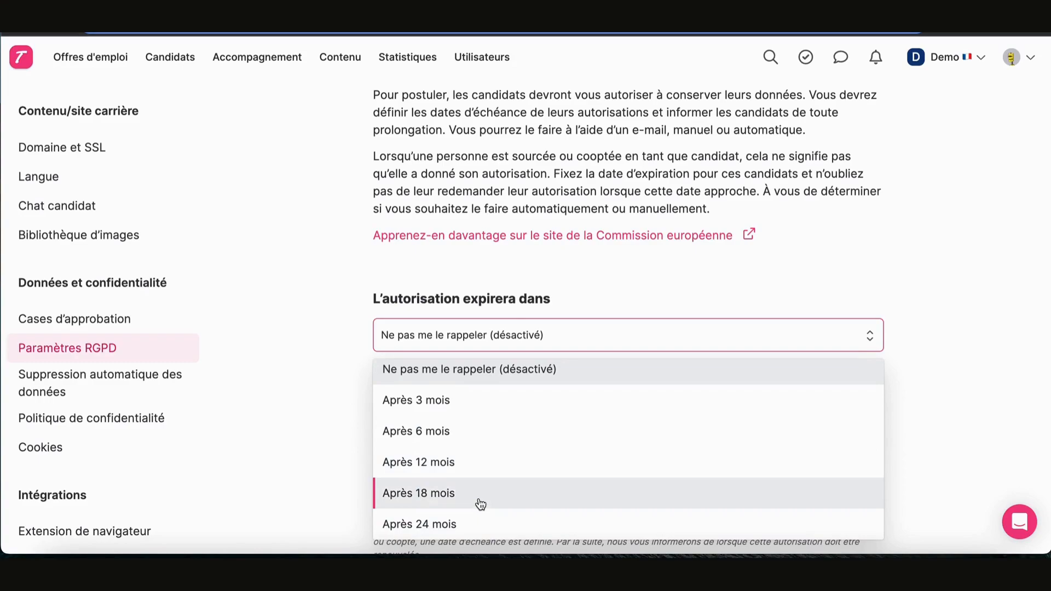
left_click(481, 503)
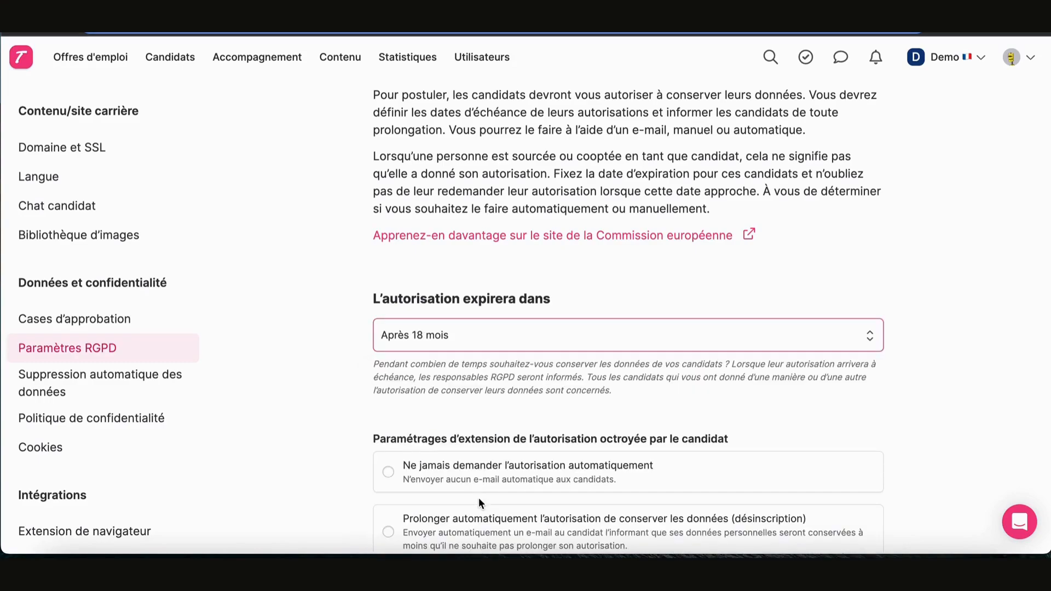
Set the candidate authorization extension to "Demander automatiquement l'autorisation de conserver les informations (inscription)".
scroll(354, 427, "down", 1)
scroll(354, 424, "down", 4)
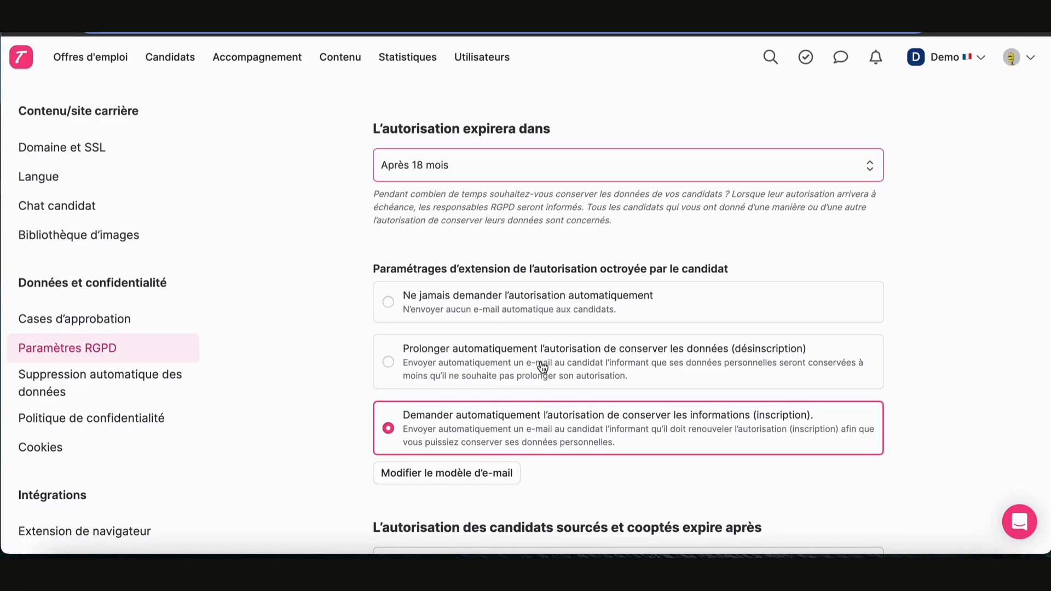
scroll(542, 367, "down", 2)
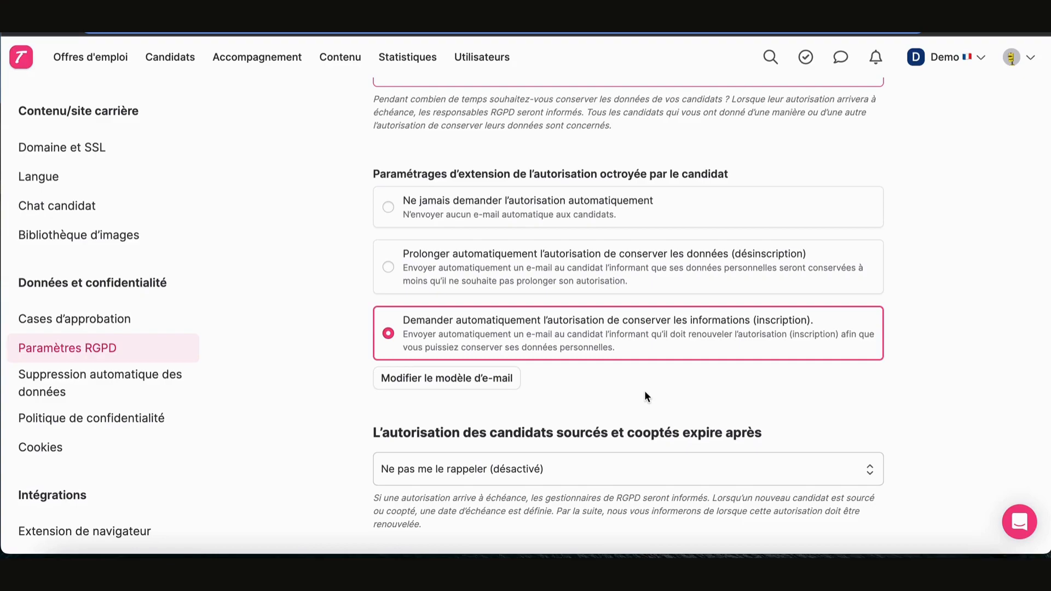
left_click(513, 285)
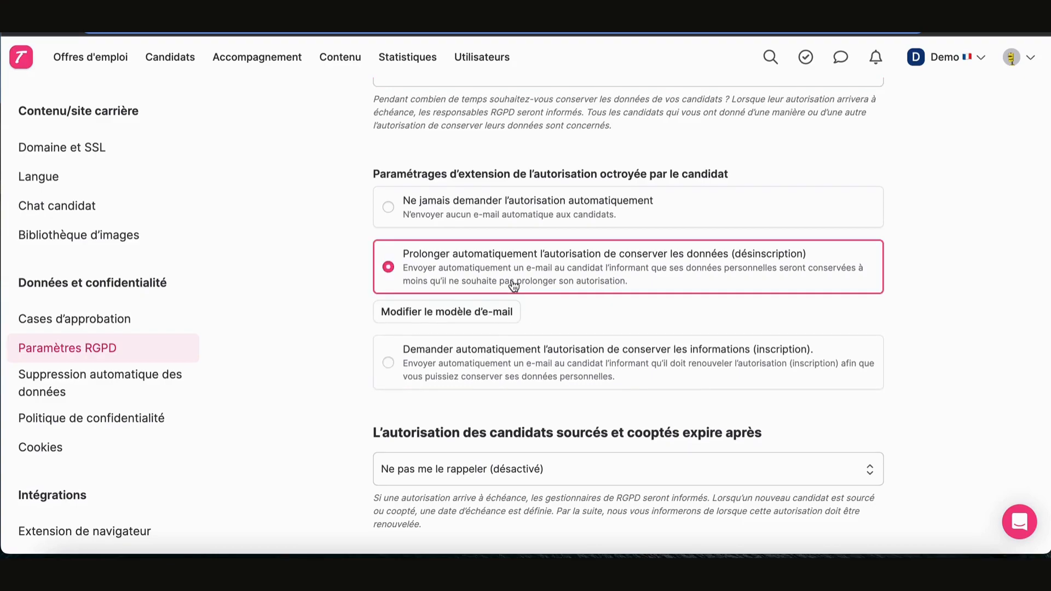
left_click(516, 373)
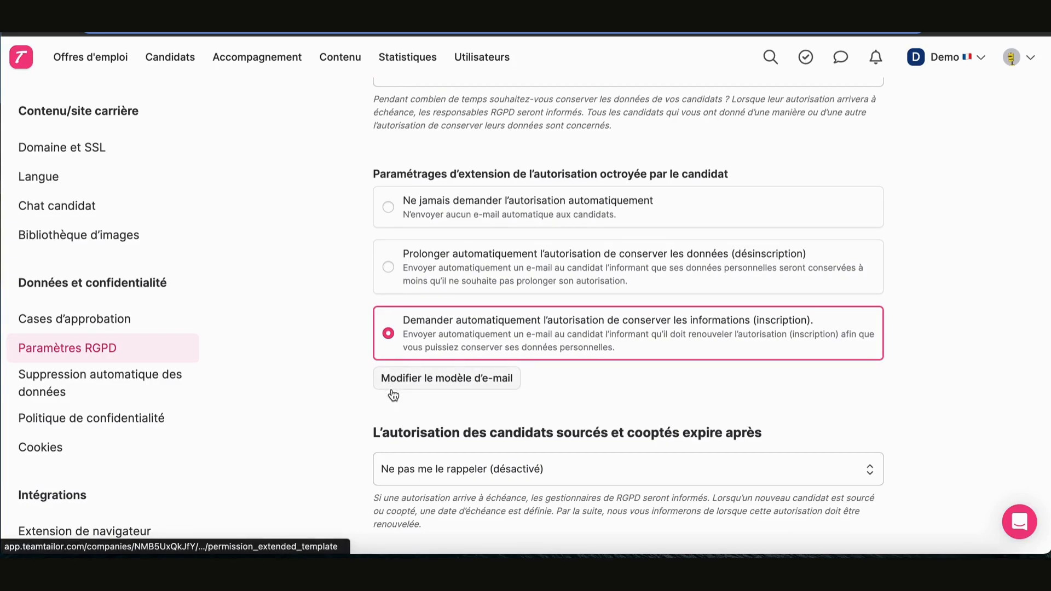
Set sourced and referred candidates' authorization to expire Immédiatement with an automatic permission request, and save the GDPR settings.
scroll(393, 395, "down", 4)
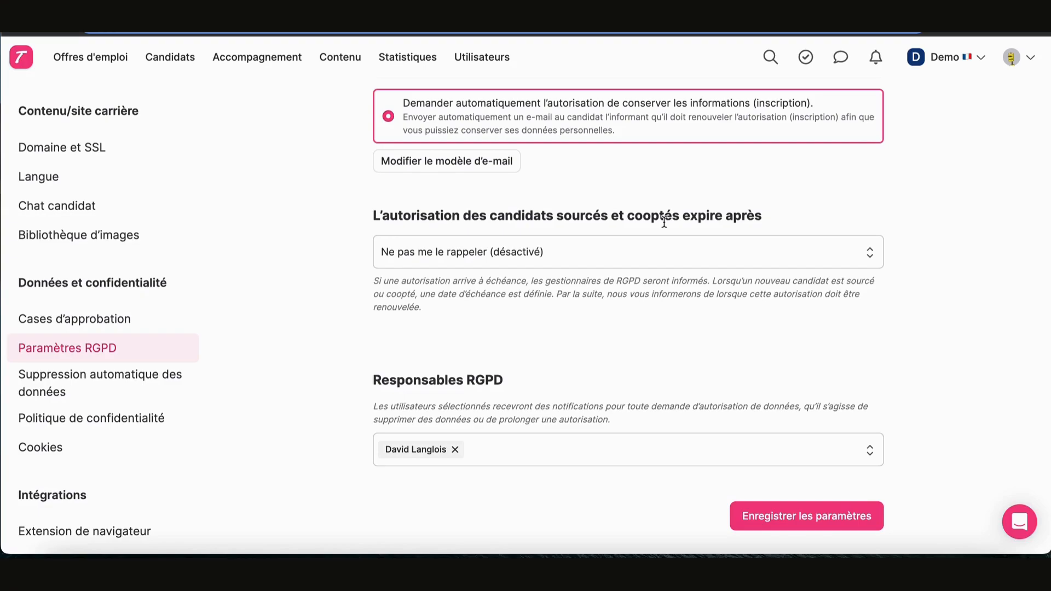
left_click(648, 251)
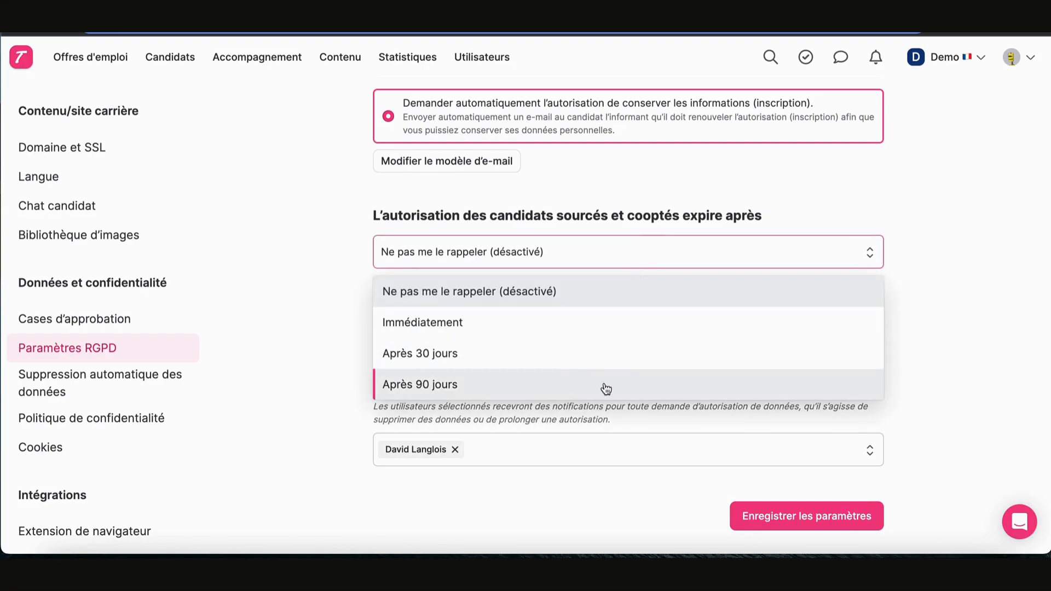
left_click(582, 331)
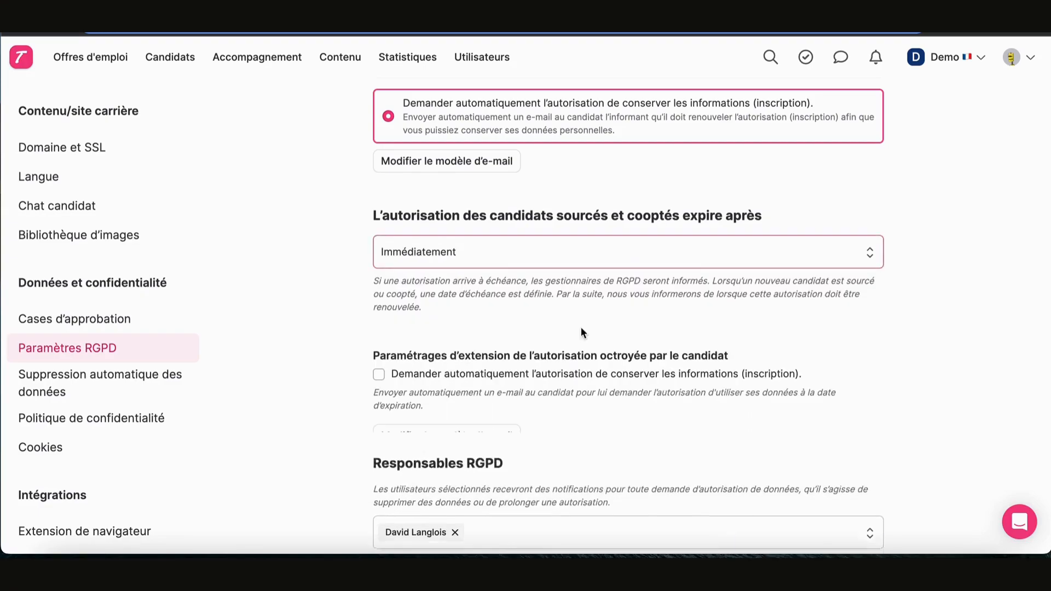
scroll(581, 327, "down", 2)
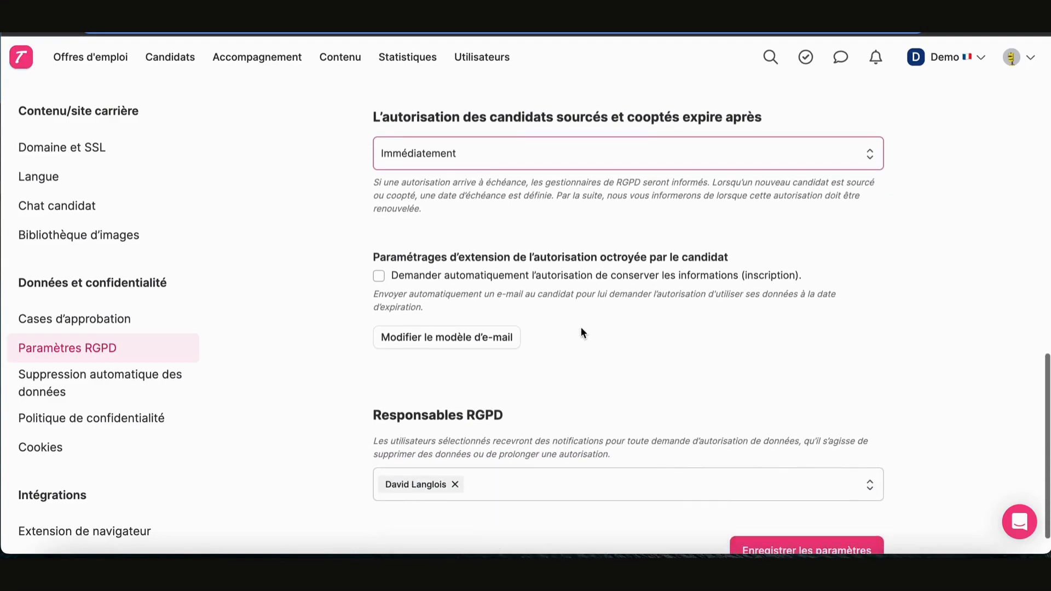
left_click(380, 278)
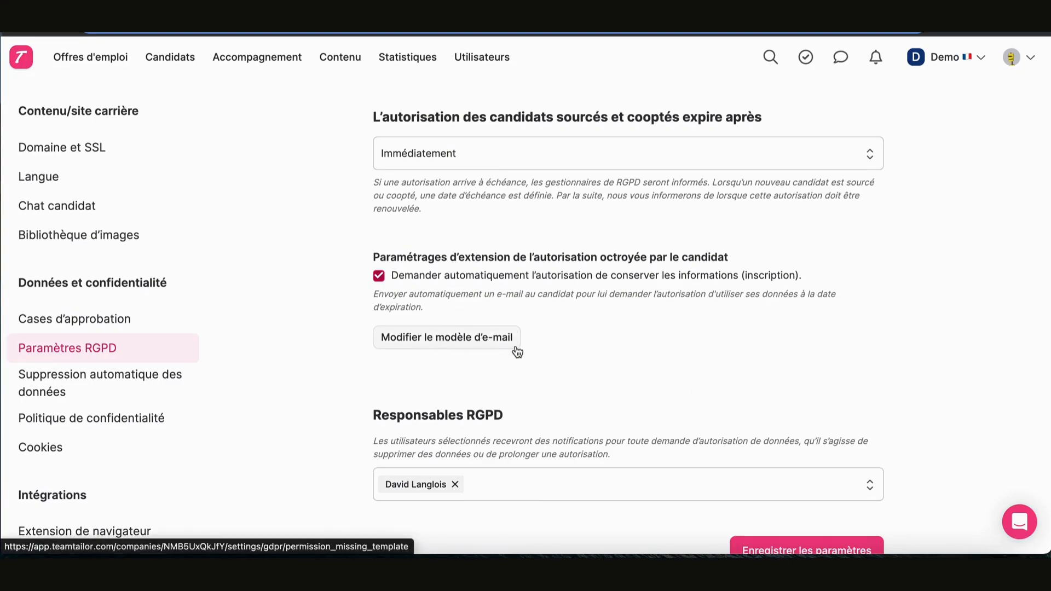
scroll(609, 363, "down", 1)
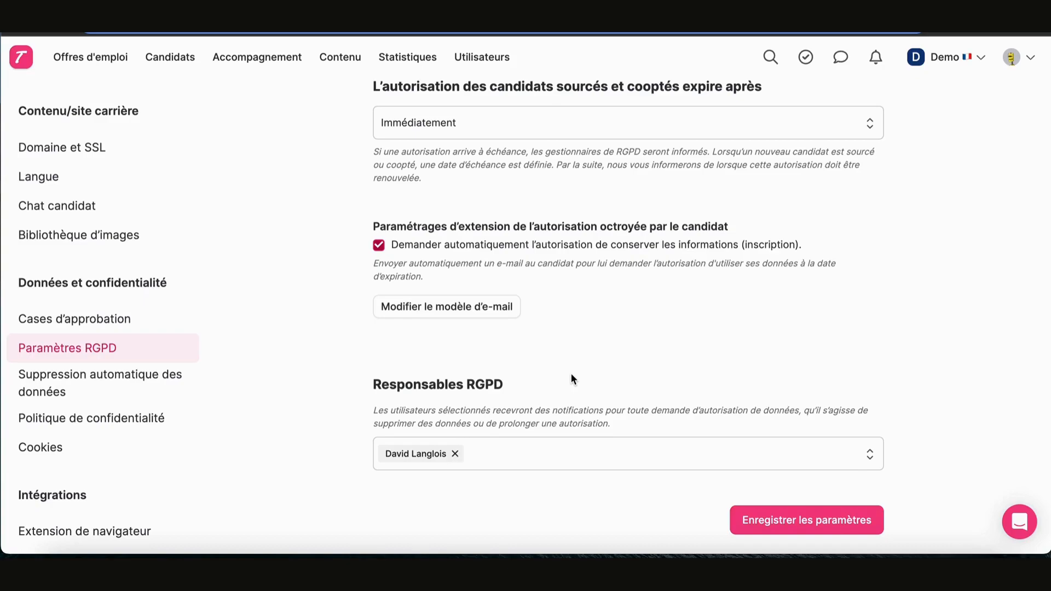
left_click(764, 524)
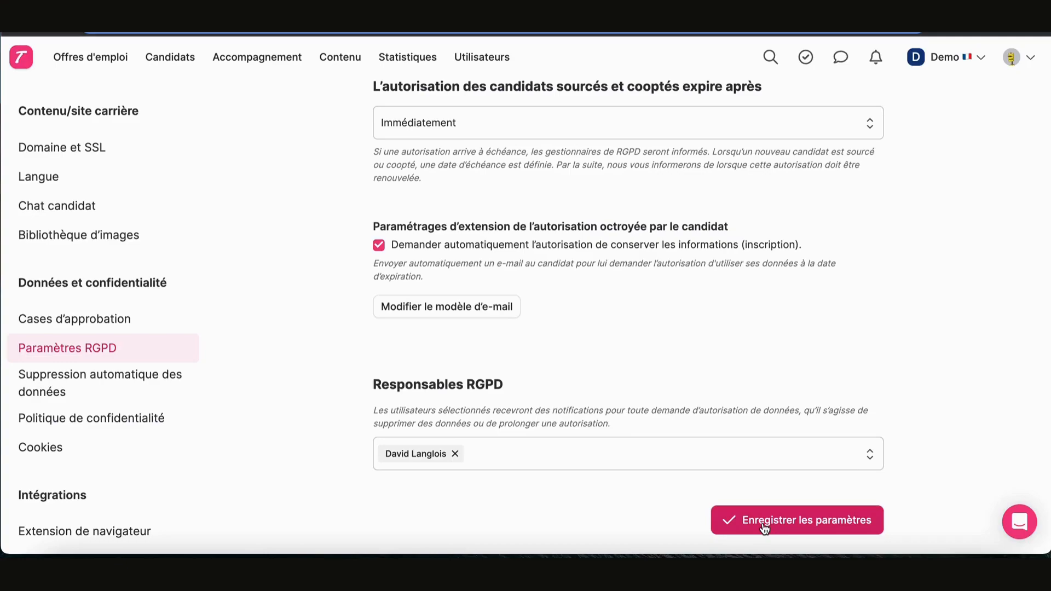
Enable automatic deletion for candidates who send deletion requests and for those with missing or expired GDPR authorization, and save.
left_click(109, 390)
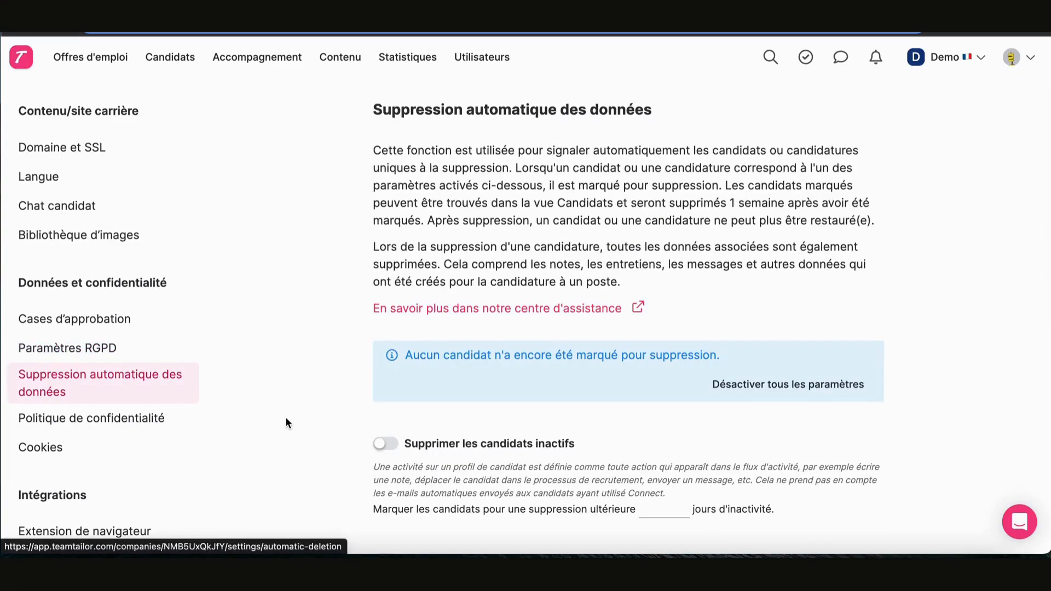
scroll(287, 424, "down", 5)
scroll(286, 420, "down", 4)
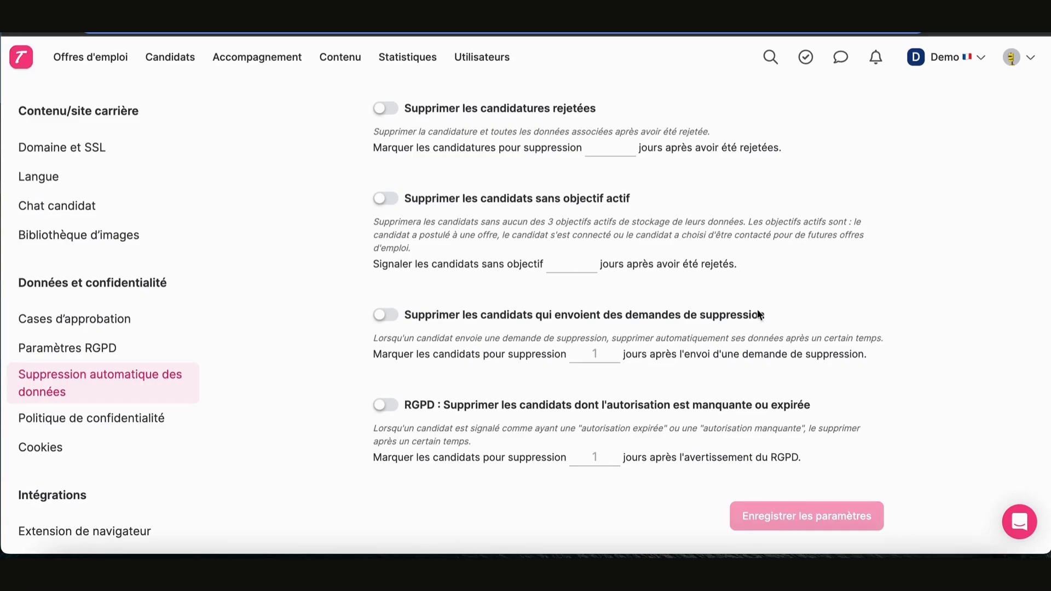
left_click(390, 317)
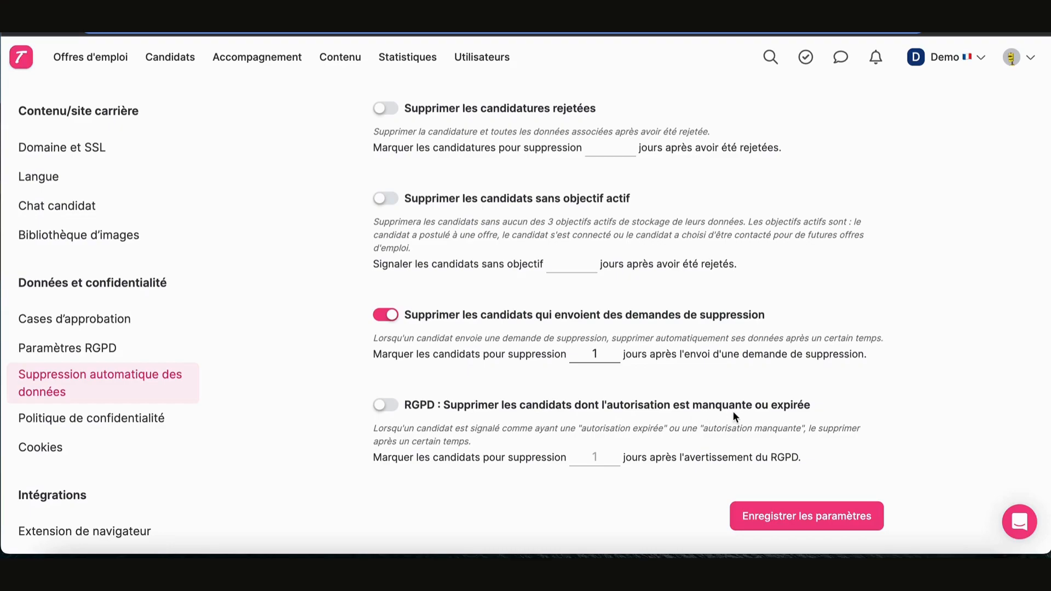
left_click(391, 406)
left_click(767, 520)
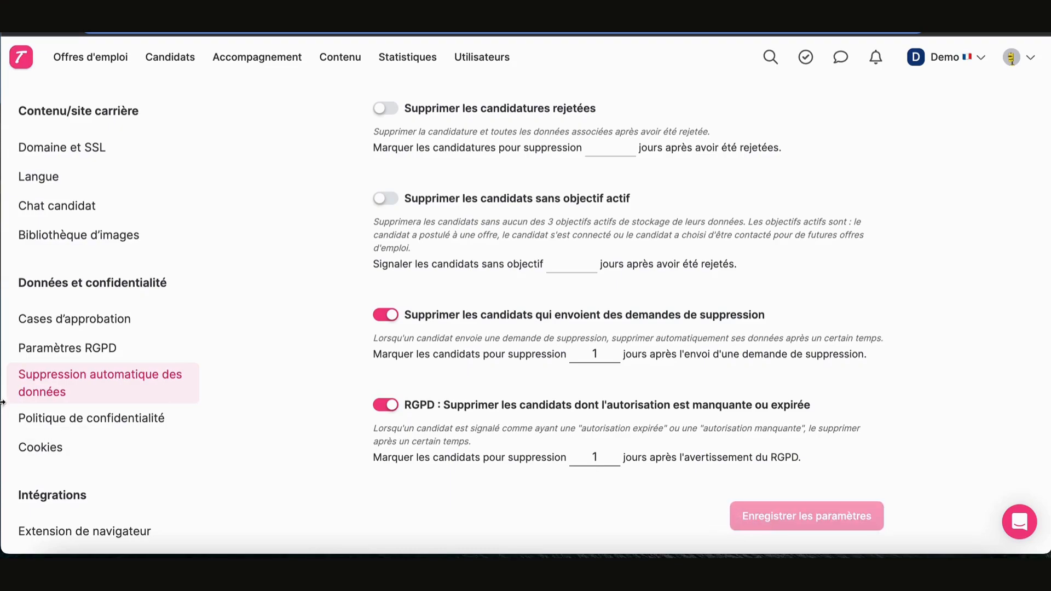
Review the candidate privacy policy text from its introduction to the Contact section.
left_click(64, 432)
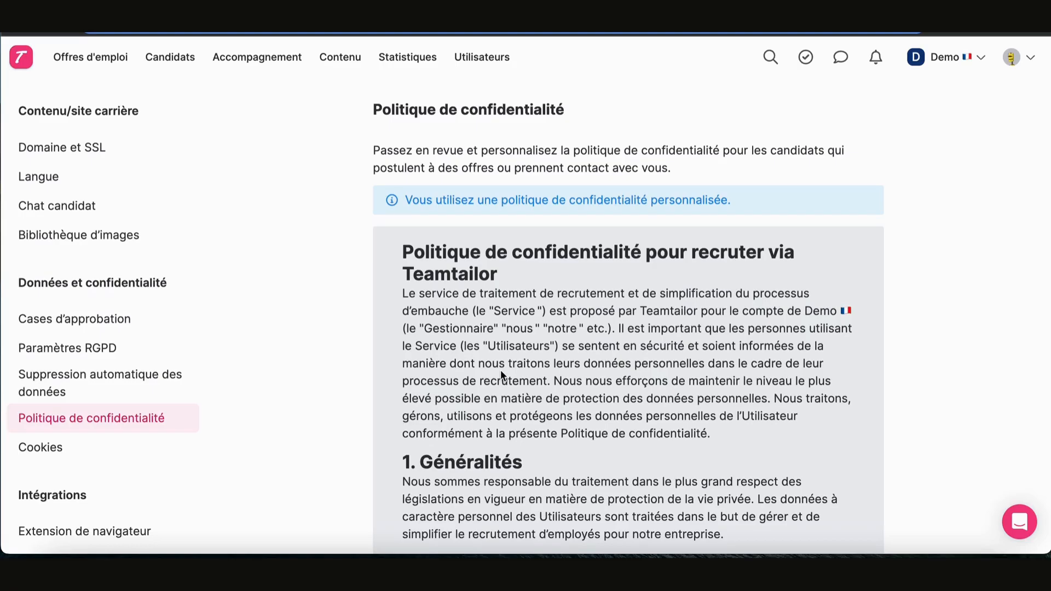
scroll(500, 370, "down", 15)
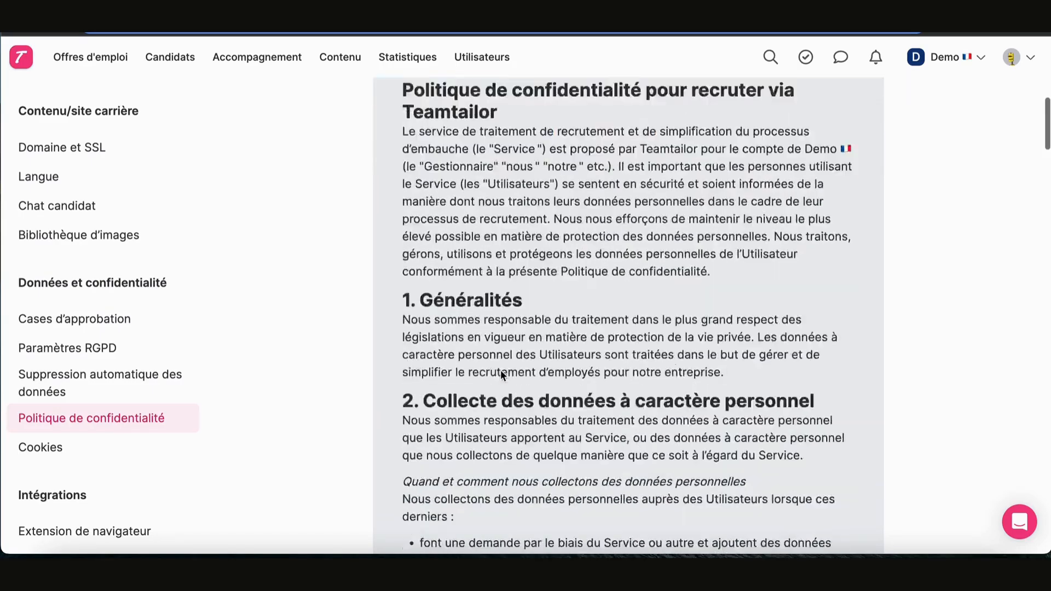
scroll(500, 370, "down", 15)
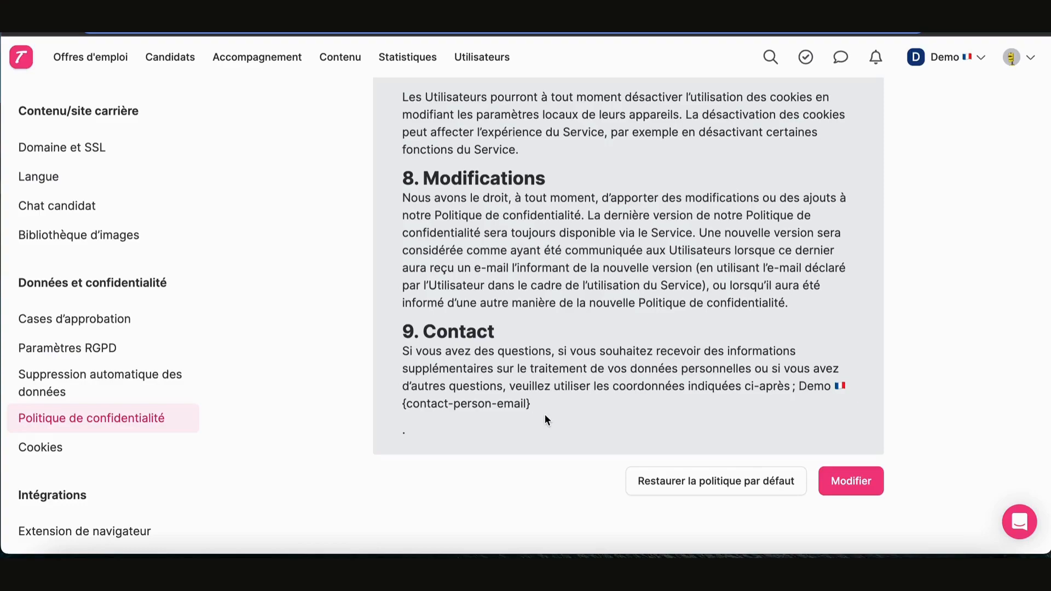
Review the career site's Cookies settings, from the consent banner options through each cookie category to the cookie policy's contact person.
left_click(155, 456)
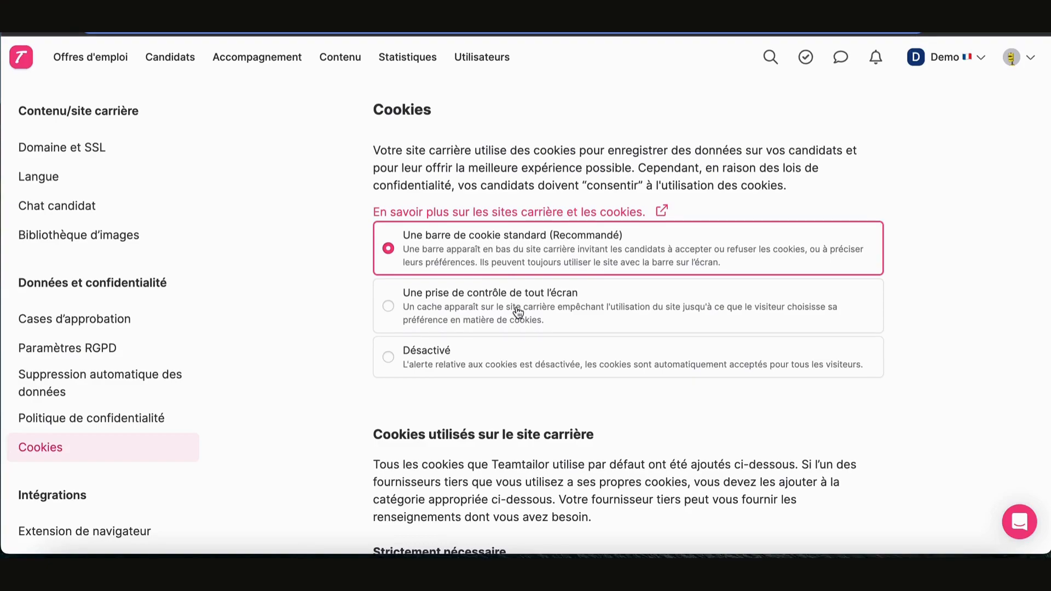
scroll(517, 311, "down", 8)
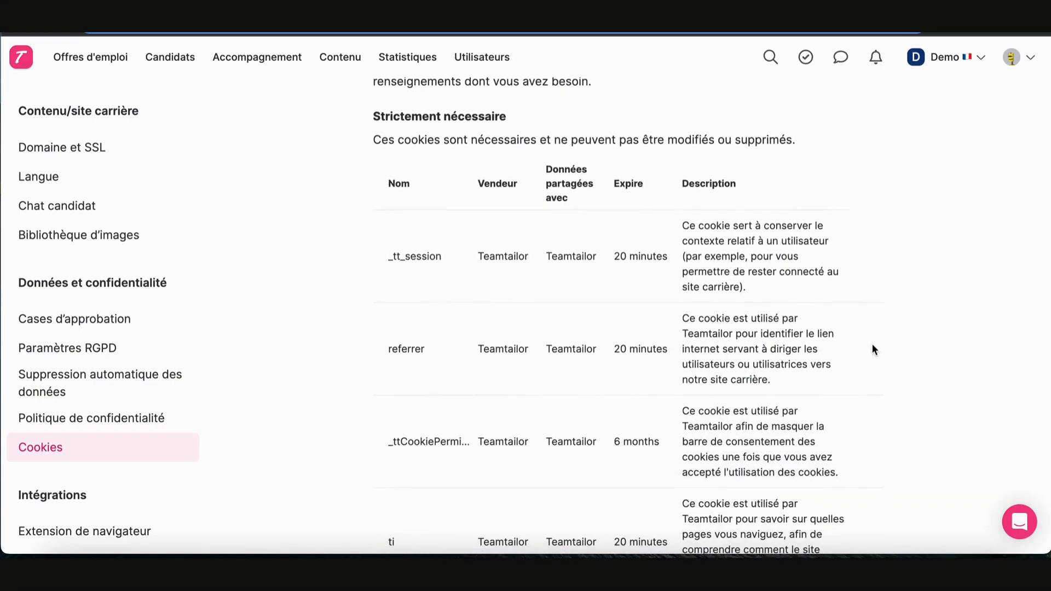
scroll(873, 347, "down", 1)
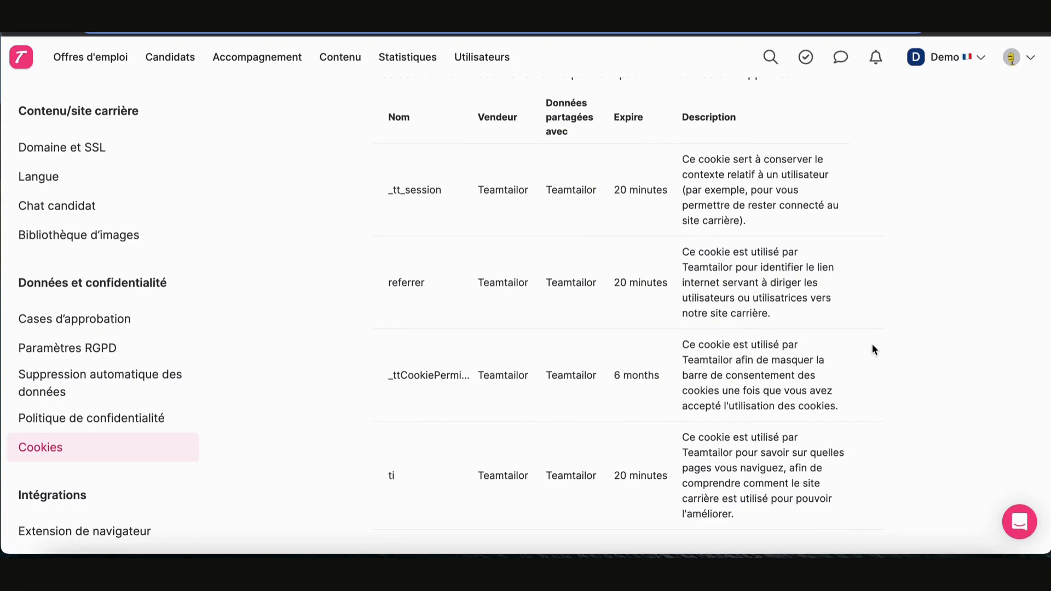
scroll(873, 348, "down", 7)
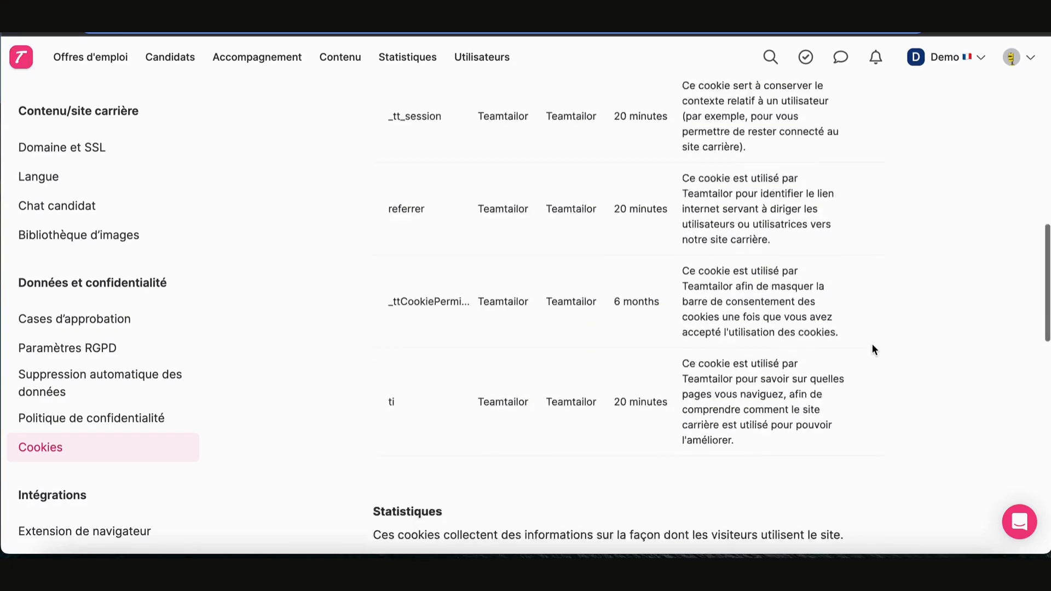
scroll(873, 344, "down", 1)
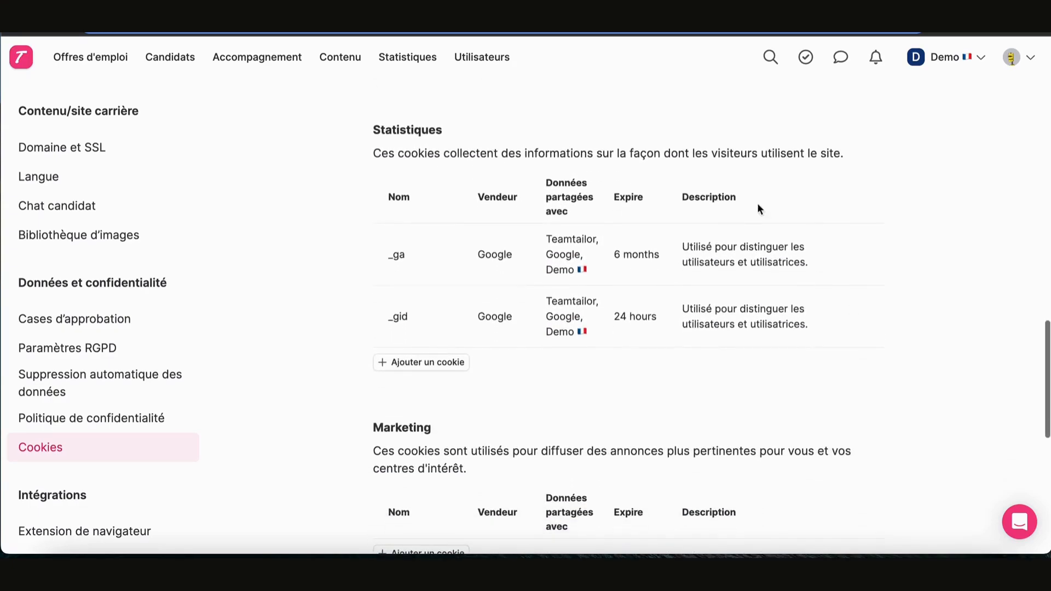
scroll(359, 378, "down", 3)
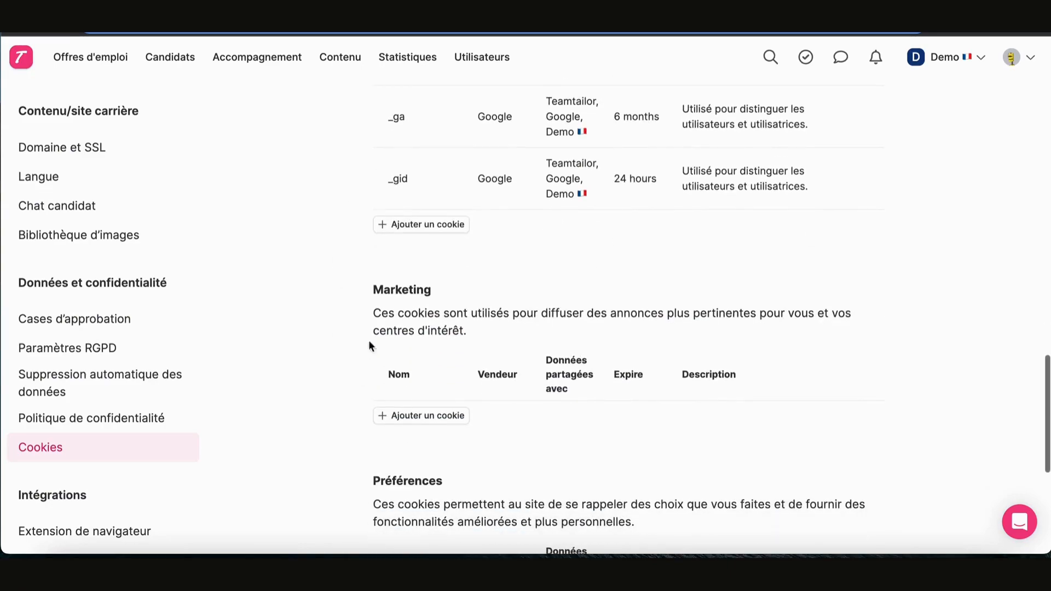
scroll(340, 411, "down", 6)
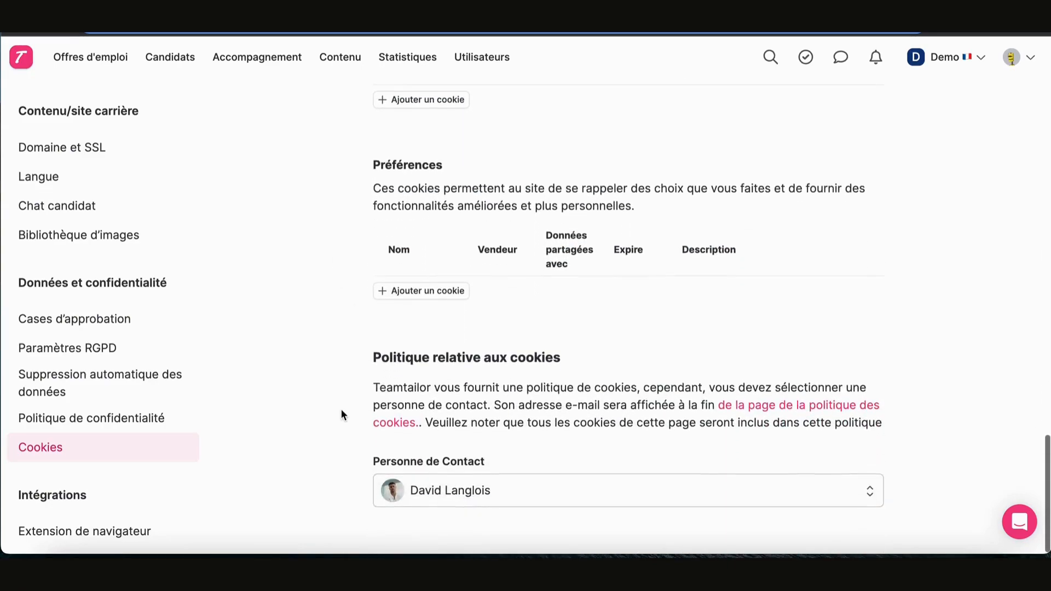